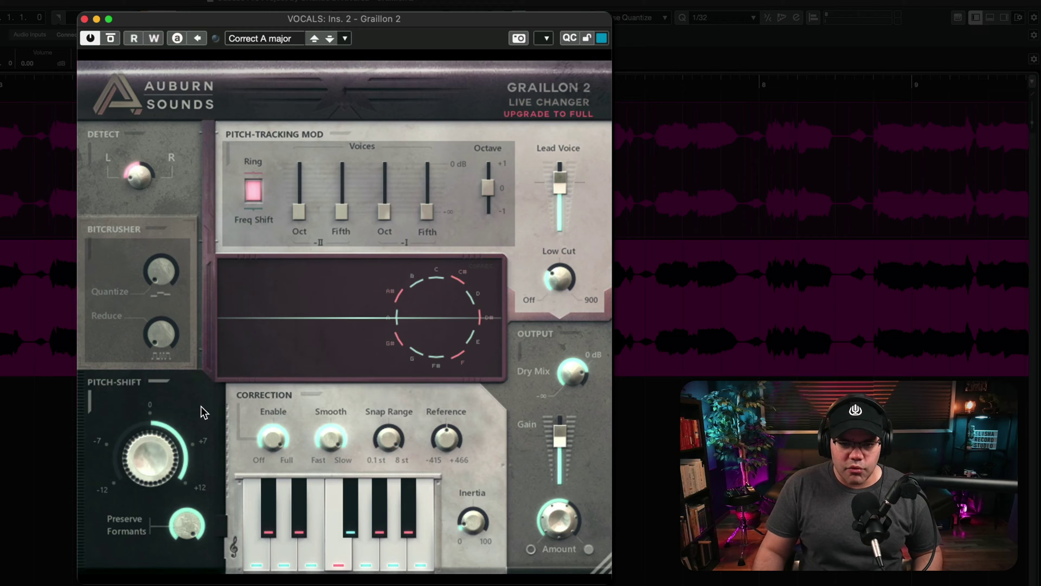
Step: Sweep the Pitch-Shift knob down to its lowest and up toward +11, returning it to 0 semitones
drag(155, 440, 139, 547)
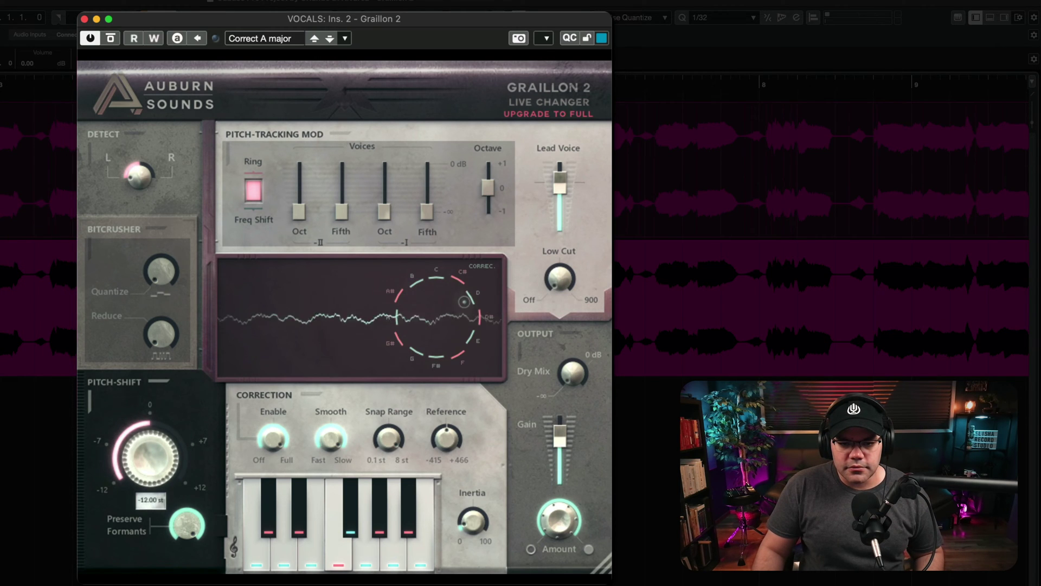
drag(147, 461, 179, 348)
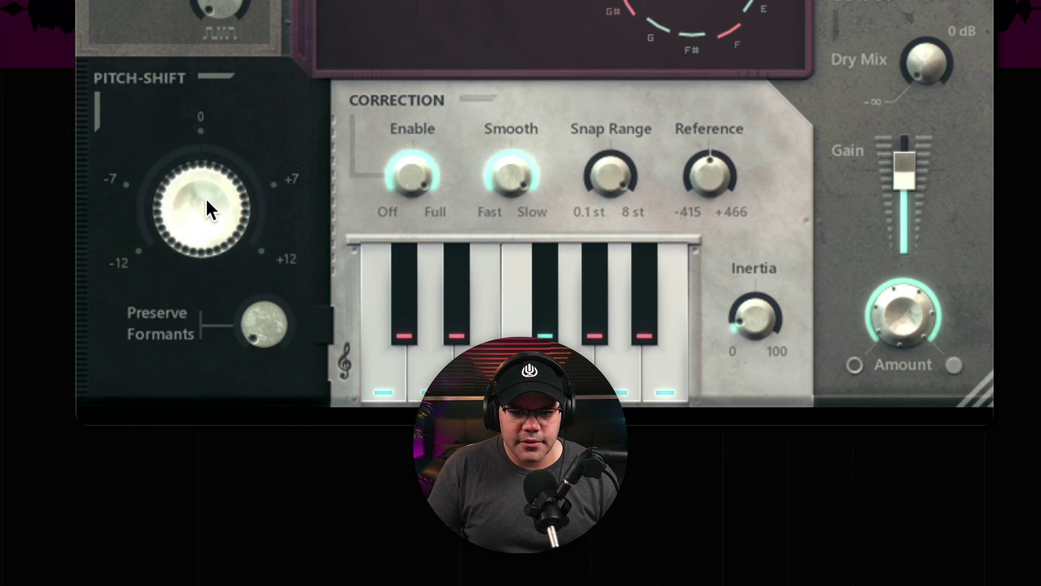
drag(205, 204, 144, 421)
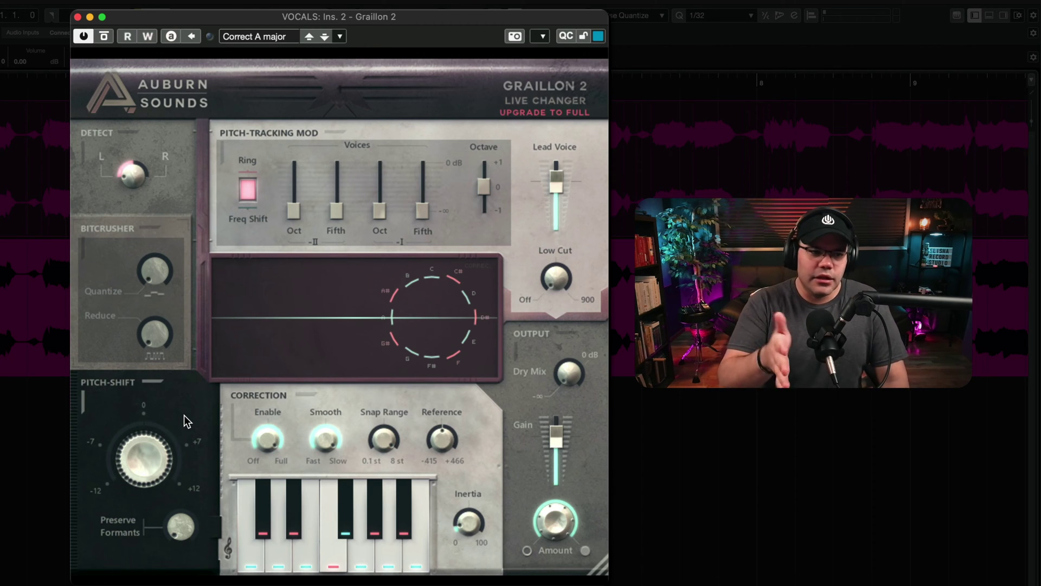
click(260, 37)
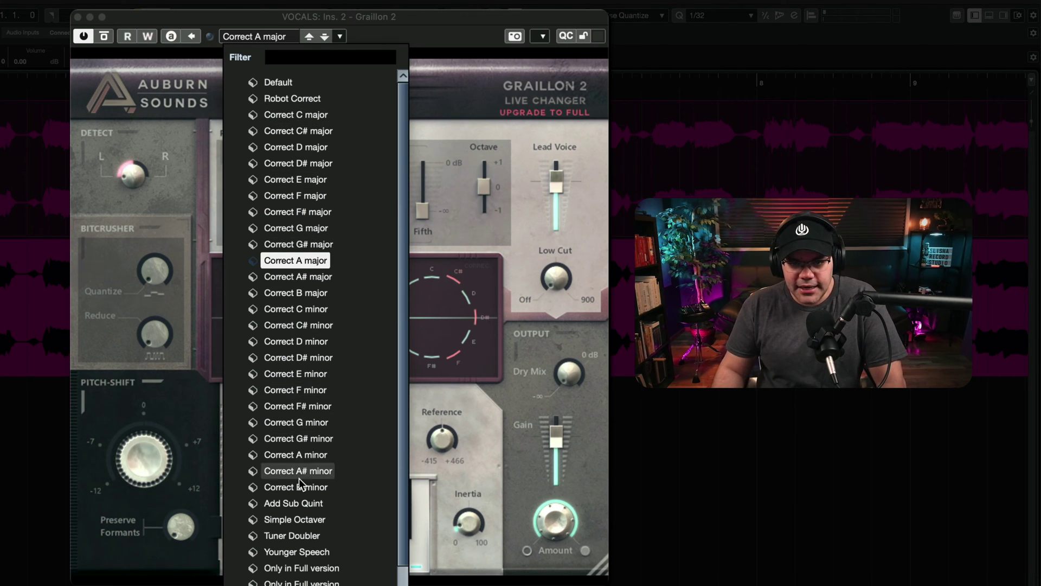
click(412, 19)
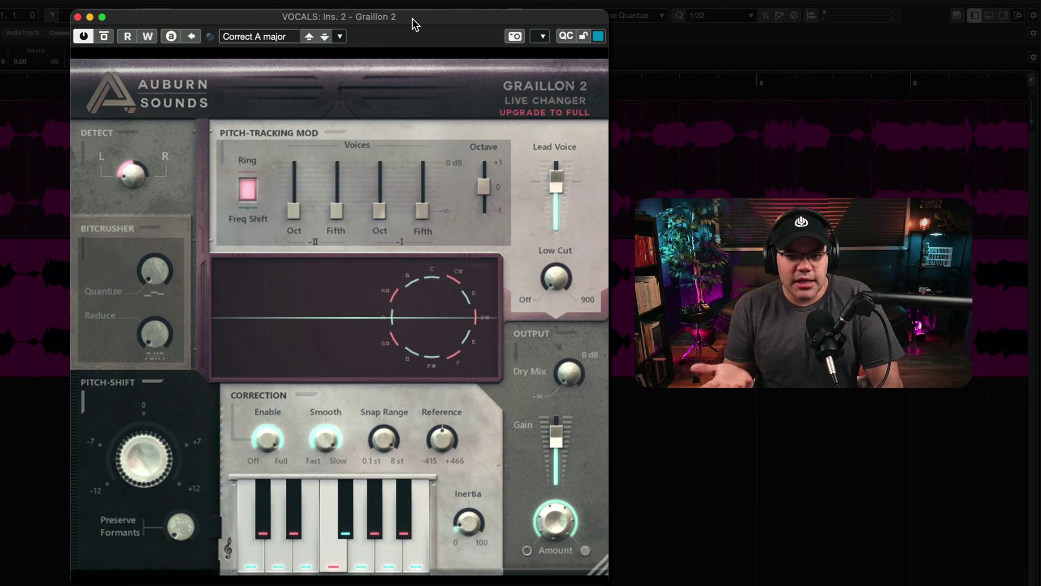
drag(143, 454, 167, 452)
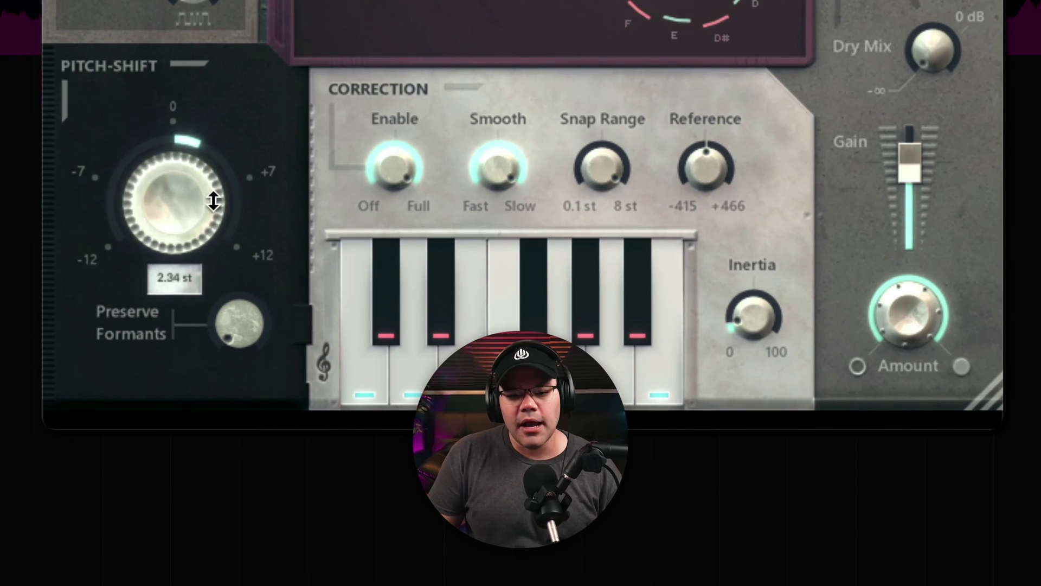
drag(213, 201, 249, 284)
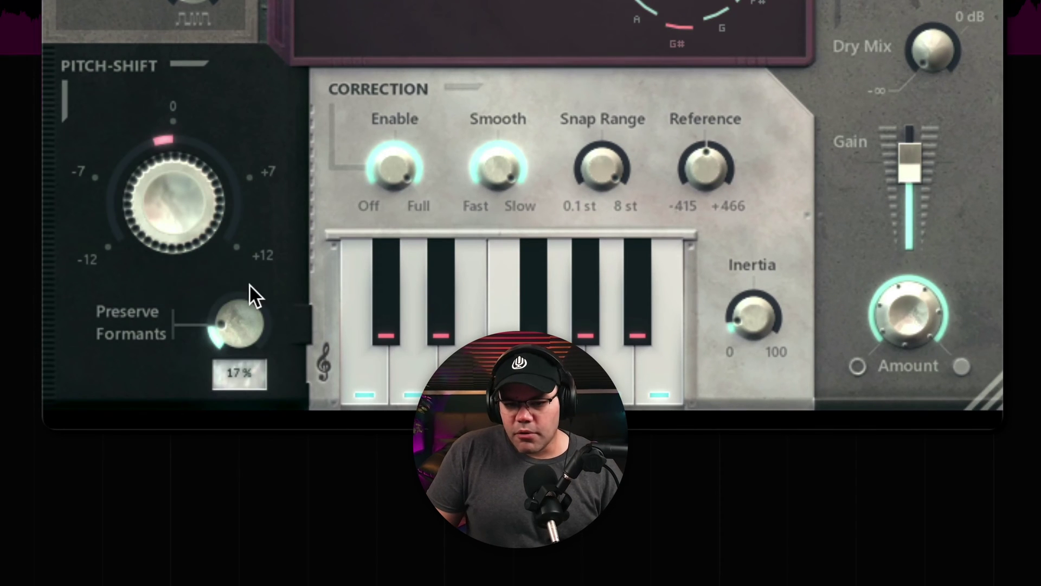
mouse_move(206, 184)
mouse_down()
mouse_move(188, 170)
mouse_move(187, 190)
mouse_up()
double_click(187, 190)
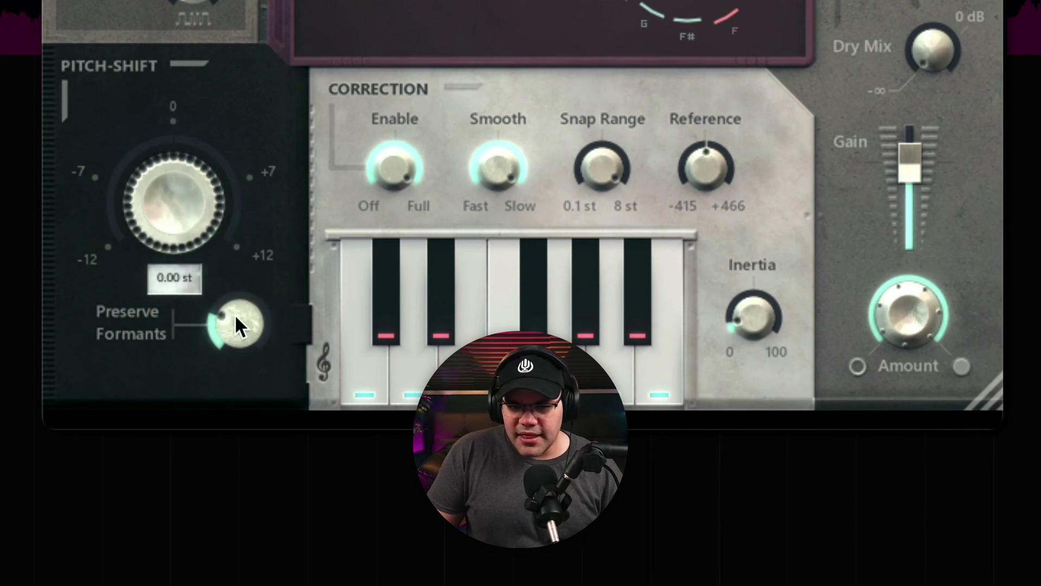
double_click(236, 318)
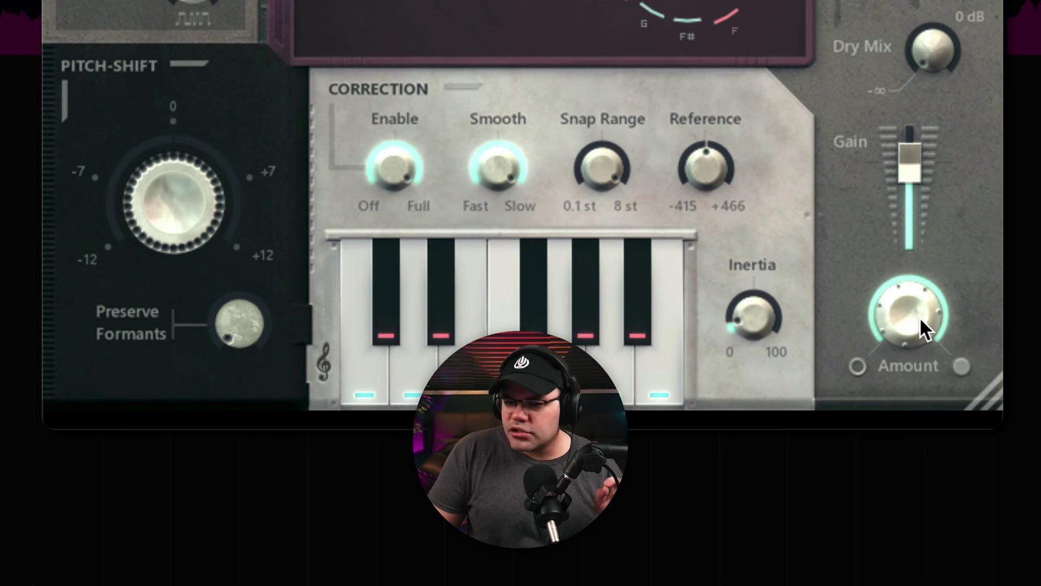
drag(921, 320, 889, 380)
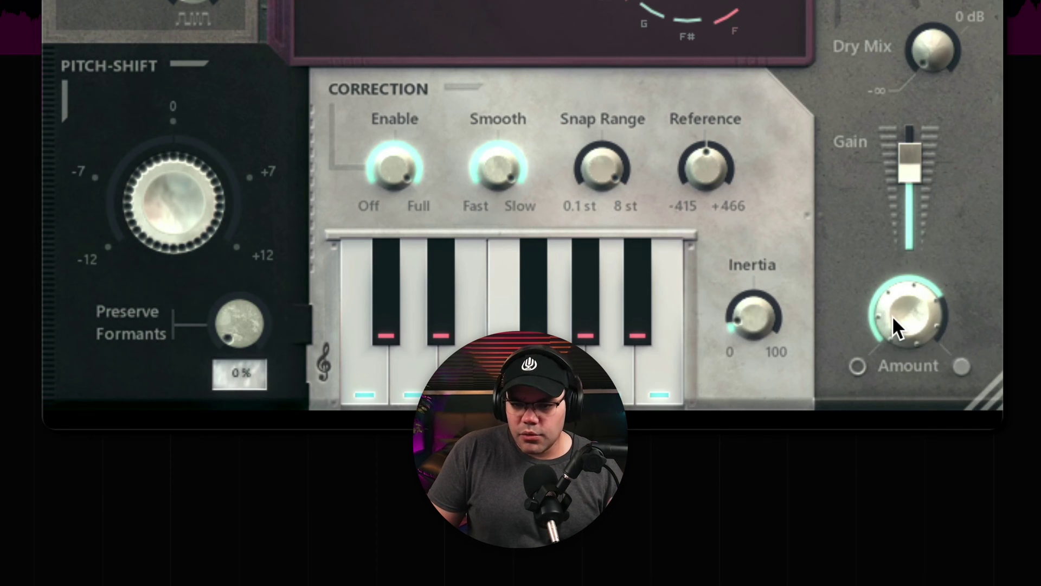
mouse_move(902, 325)
drag(910, 316, 905, 255)
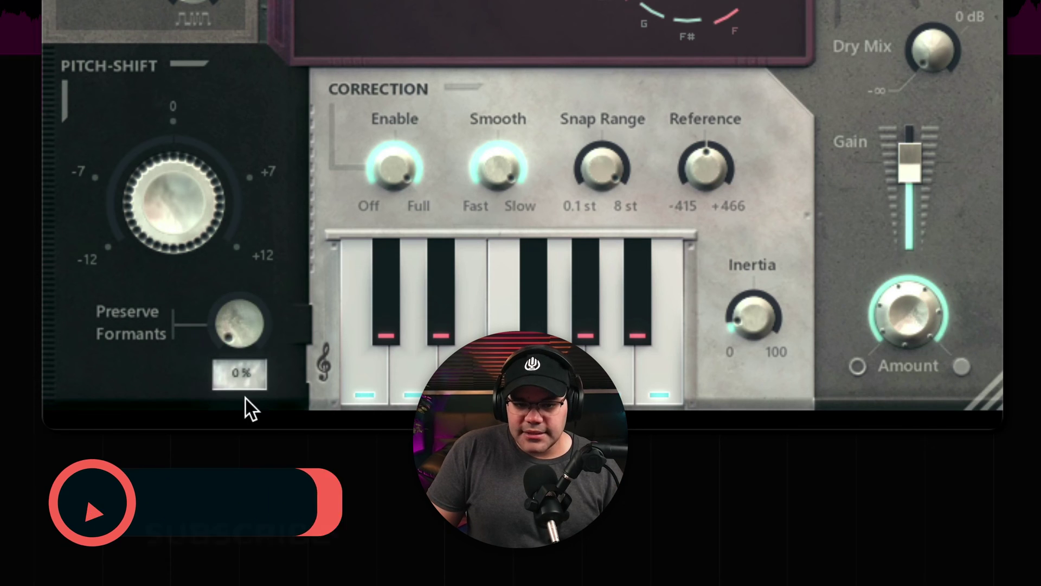
drag(174, 199, 193, 161)
double_click(192, 162)
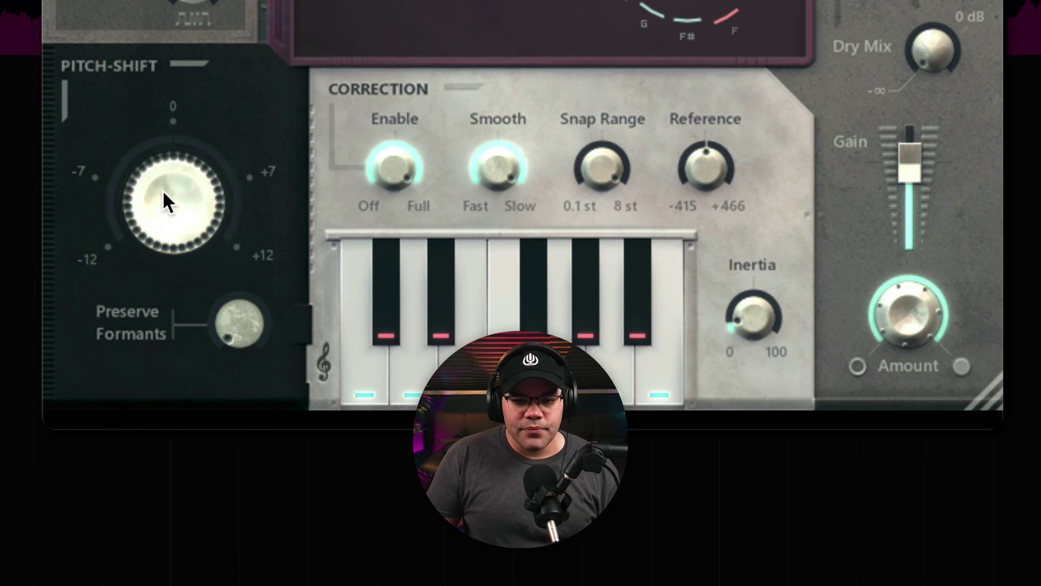
Step: Drop the Pitch-Shift to -12.00 st and lower the correction Amount to about 39%
drag(165, 196, 287, 520)
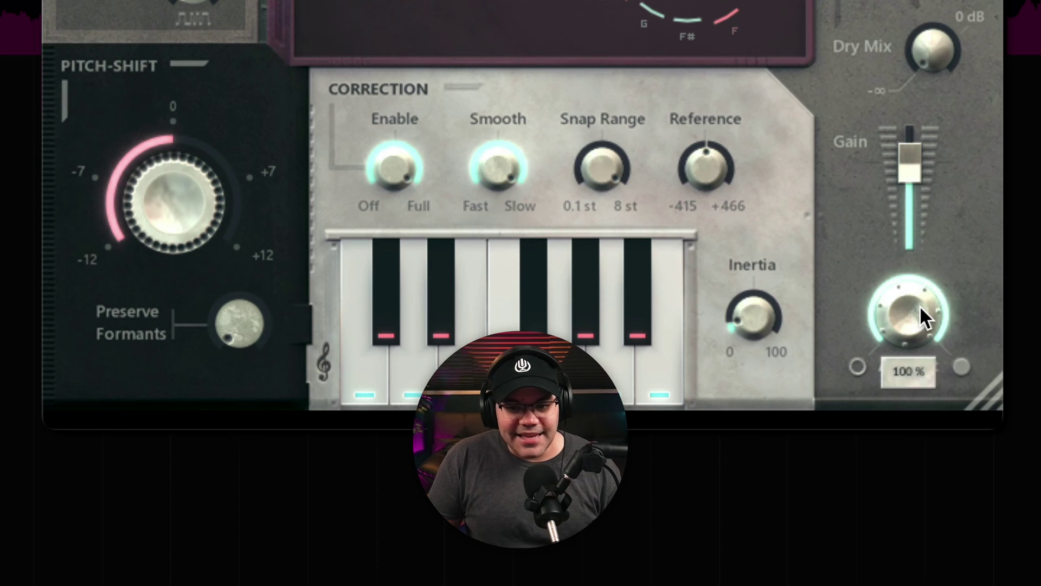
mouse_move(919, 305)
mouse_down()
mouse_move(905, 434)
mouse_move(941, 295)
mouse_move(928, 298)
mouse_up()
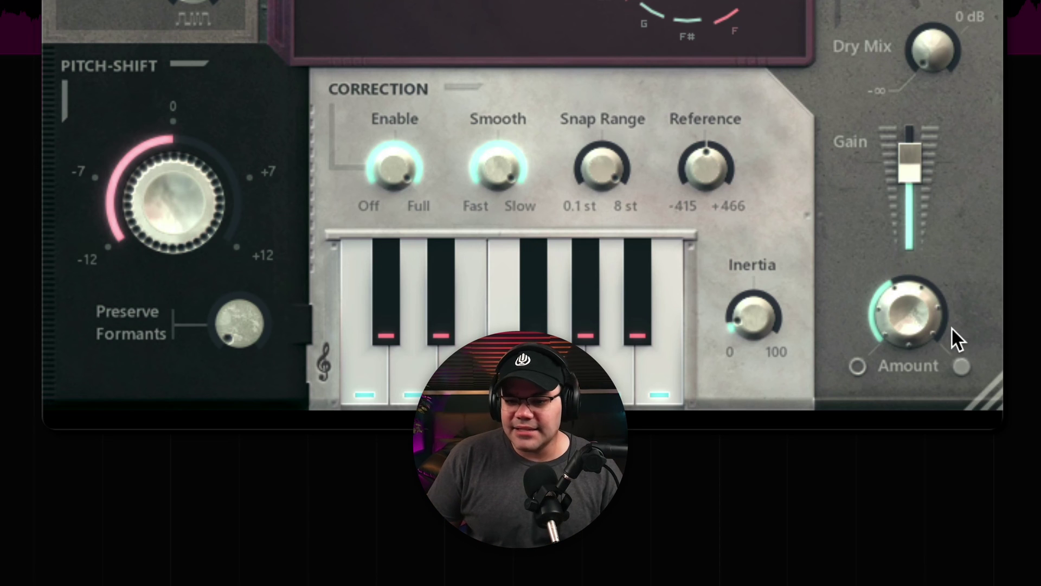
mouse_move(922, 321)
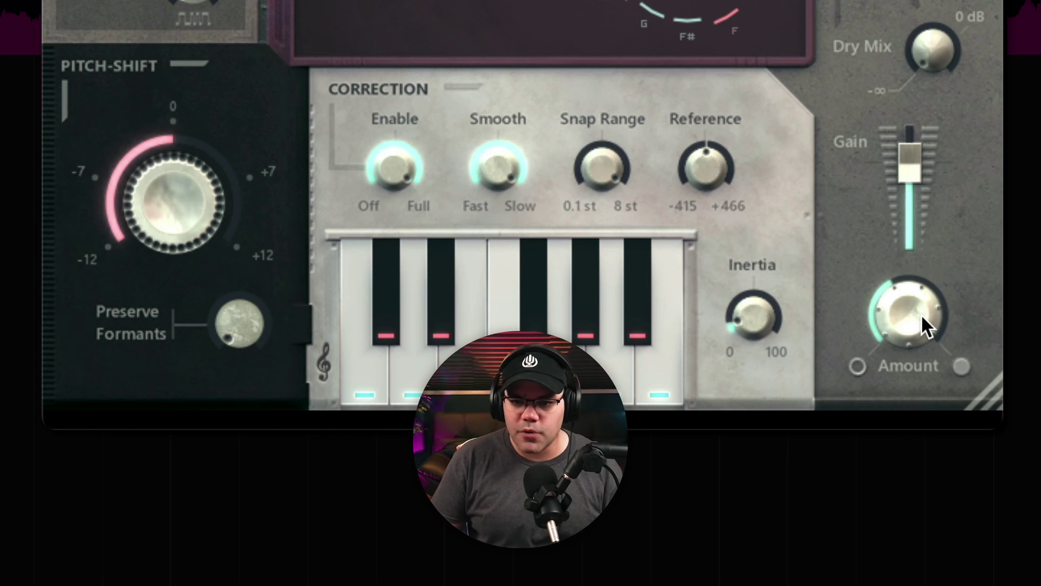
Step: Raise Dry Mix to about -25 dB, then bring the correction Amount down to about 38%
drag(930, 63, 911, 109)
drag(927, 56, 944, 0)
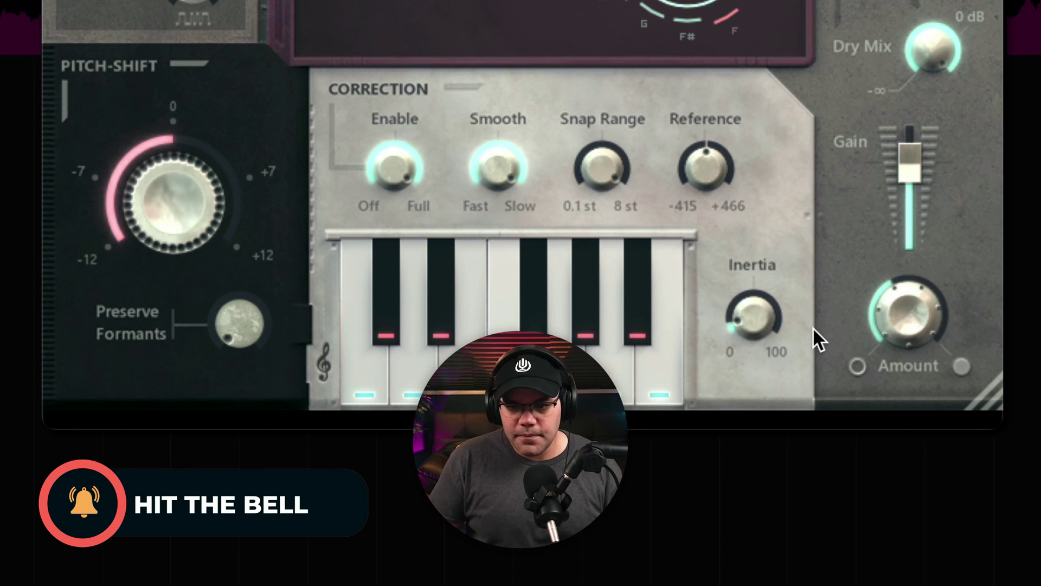
drag(899, 322, 954, 117)
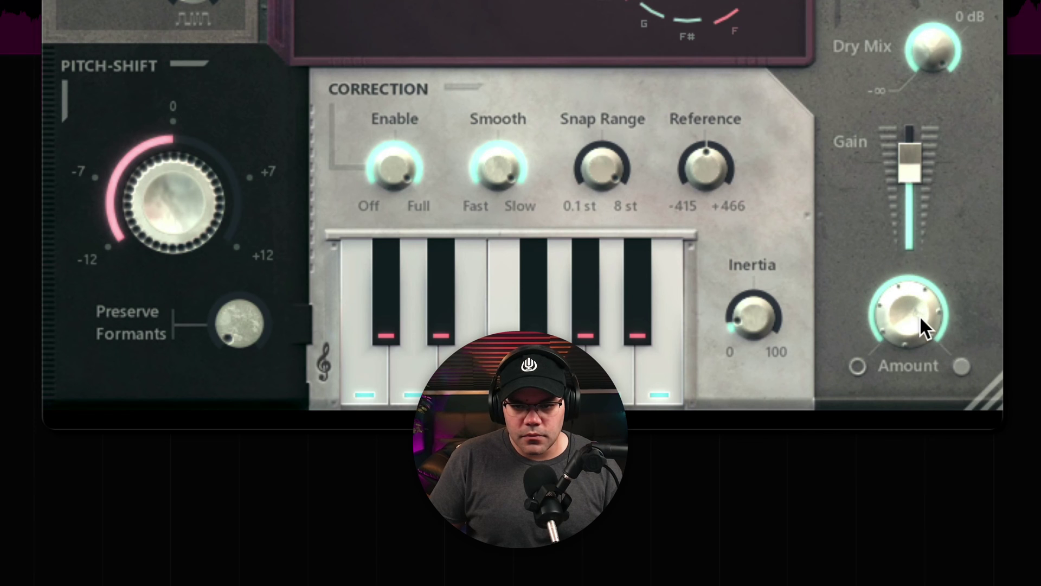
mouse_move(927, 302)
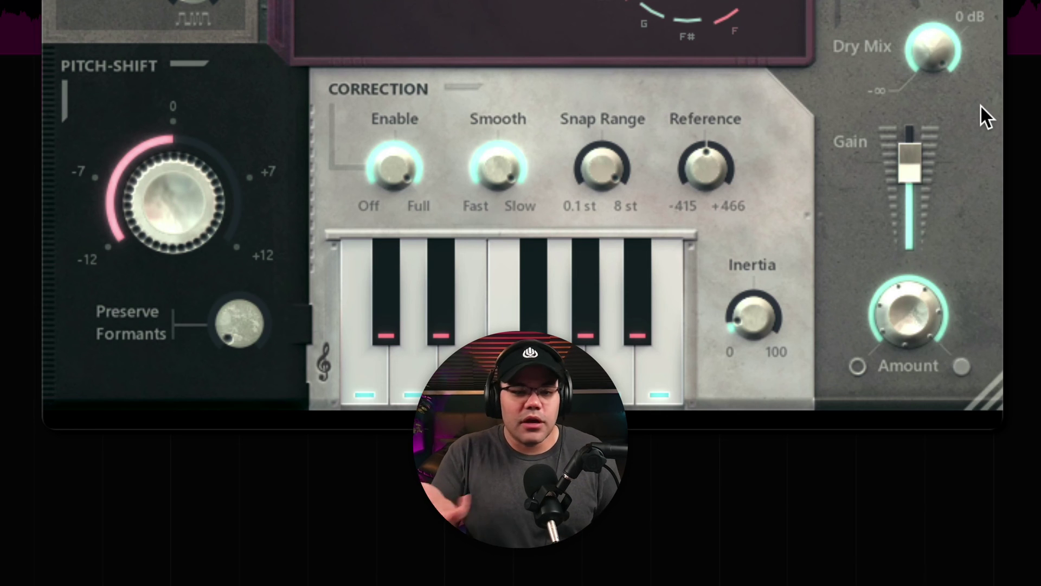
mouse_move(914, 293)
mouse_down()
mouse_move(912, 338)
mouse_move(924, 306)
mouse_up()
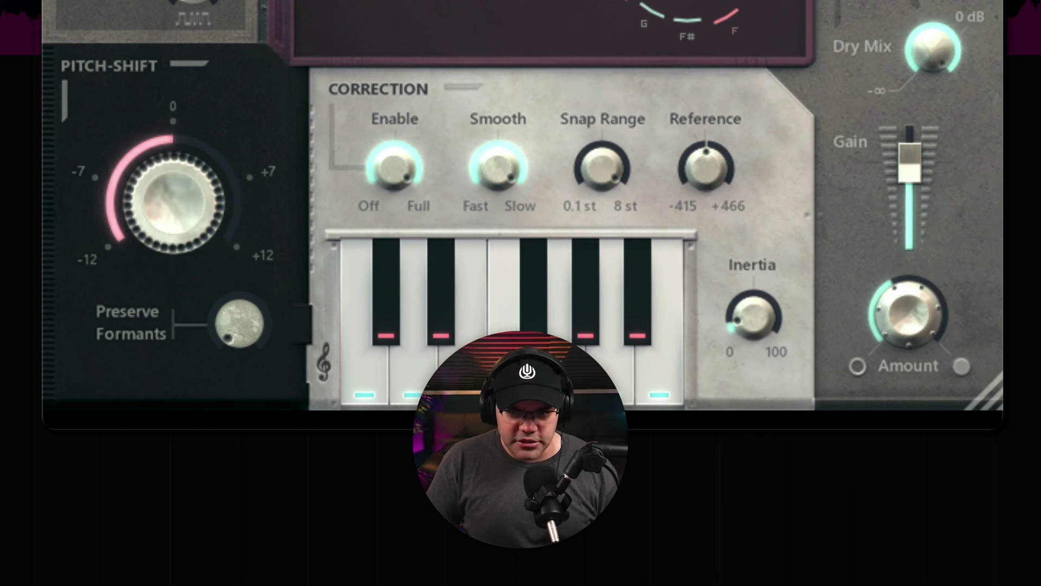
Step: Set Pitch-Shift to +12 st with formants preserved, Amount to about 60%, and Dry Mix to -∞
double_click(175, 214)
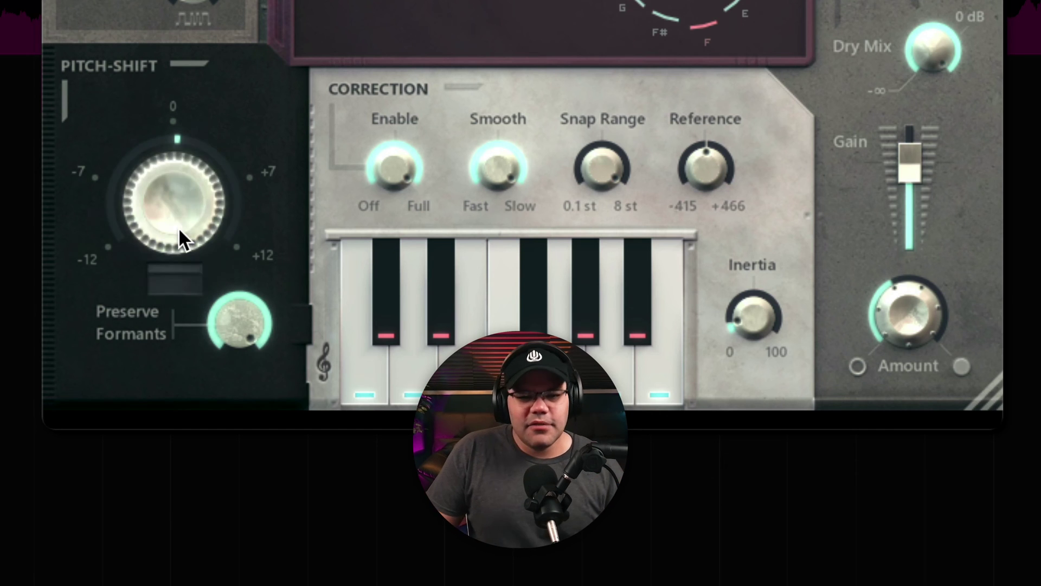
drag(179, 227, 207, 32)
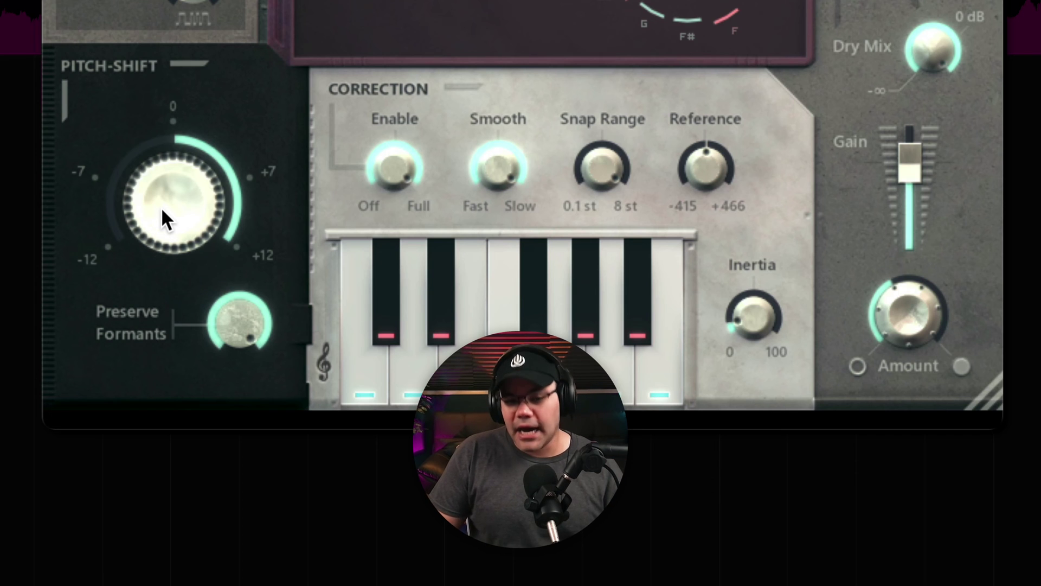
click(227, 325)
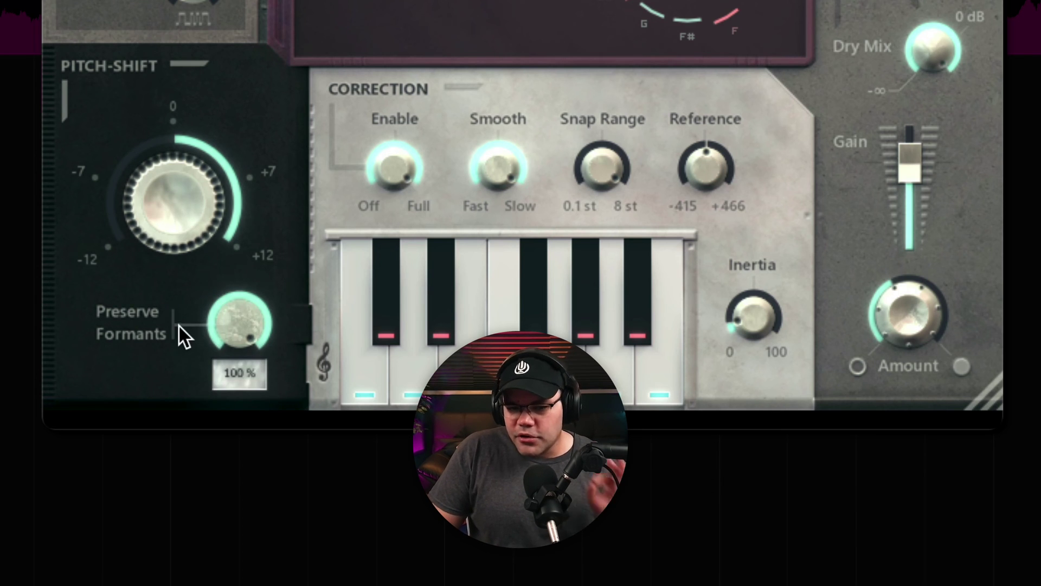
click(256, 324)
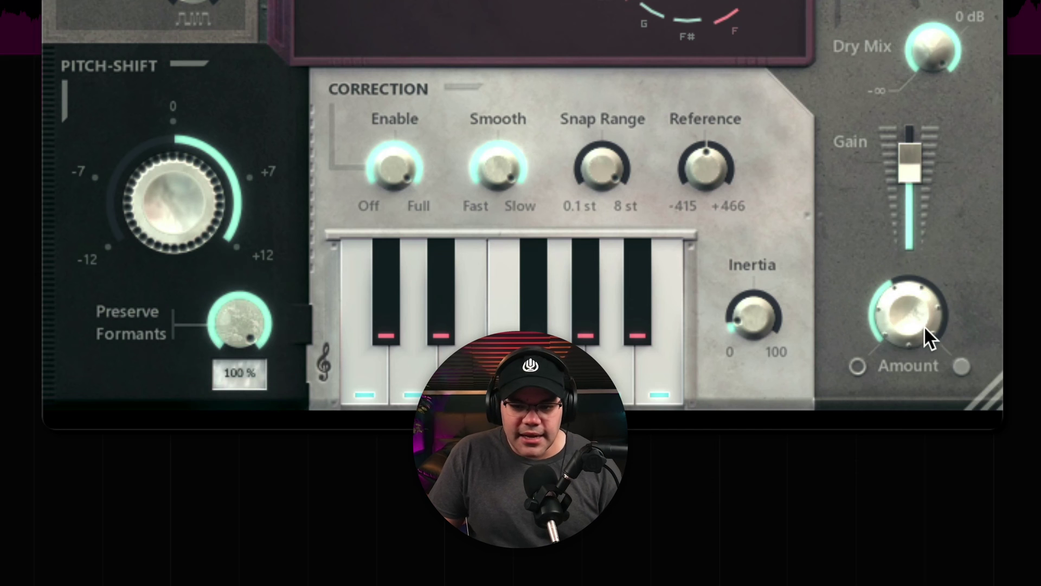
drag(925, 325, 935, 268)
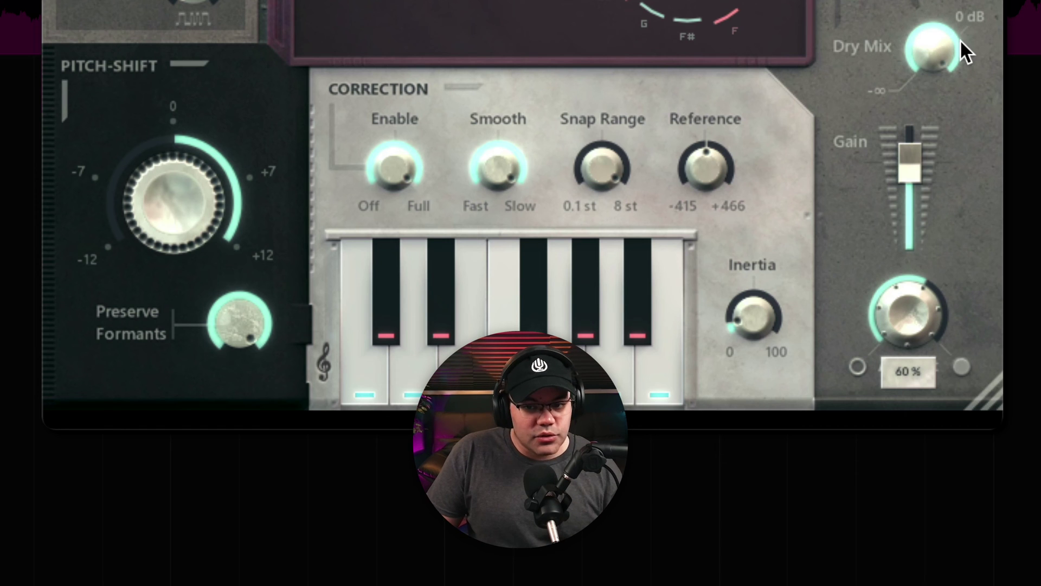
drag(953, 40, 840, 236)
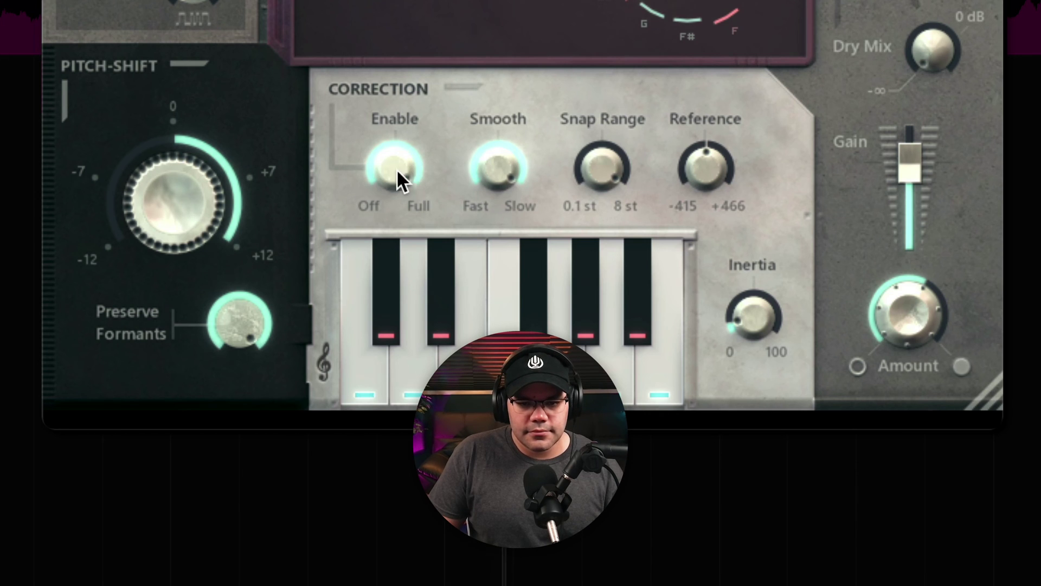
Step: Bring the Dry Mix back up fully and raise Correction Enable to 100%
drag(386, 241, 398, 217)
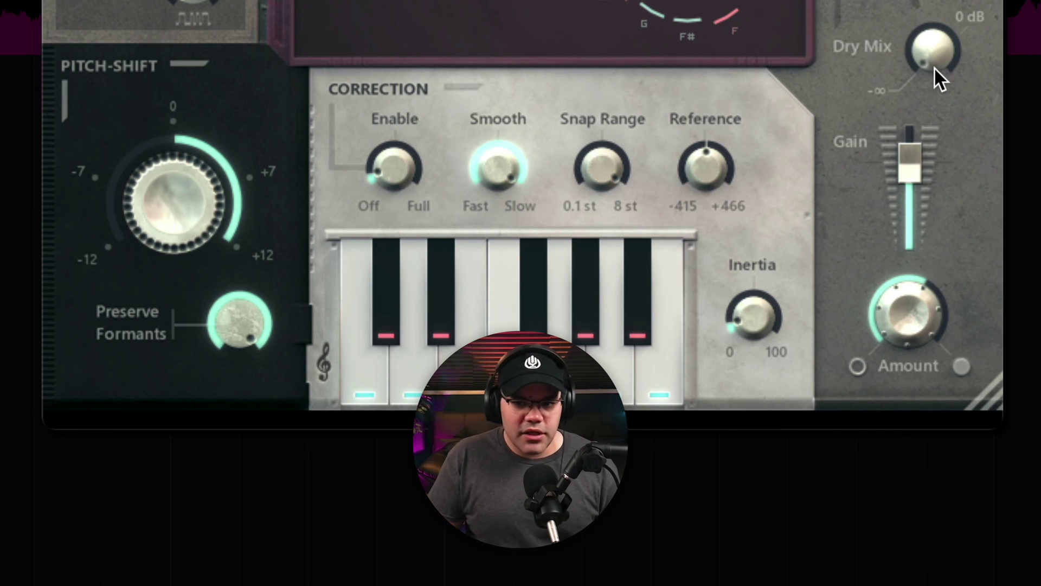
mouse_move(934, 67)
drag(934, 67, 934, 38)
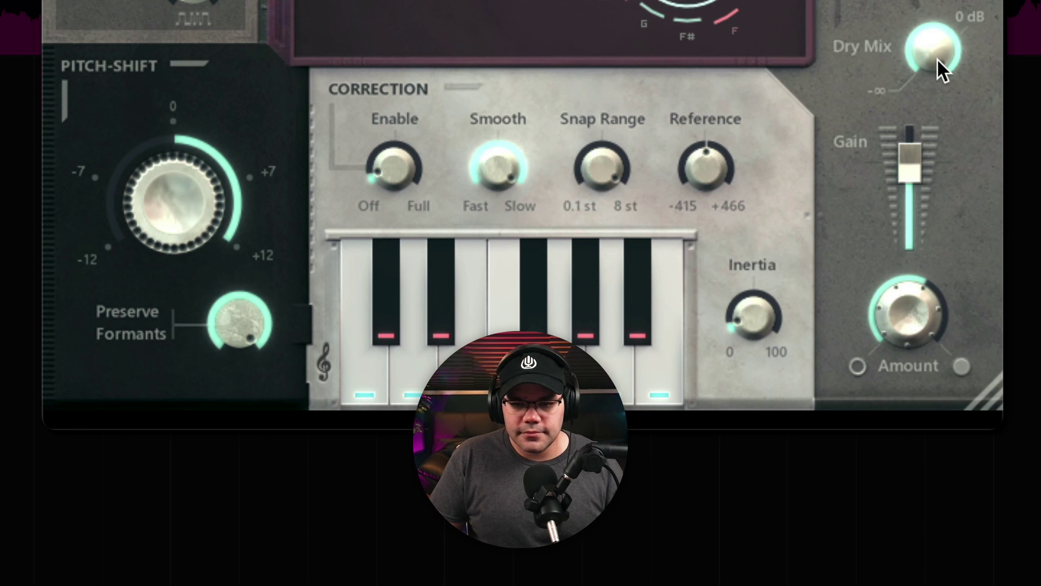
mouse_move(939, 49)
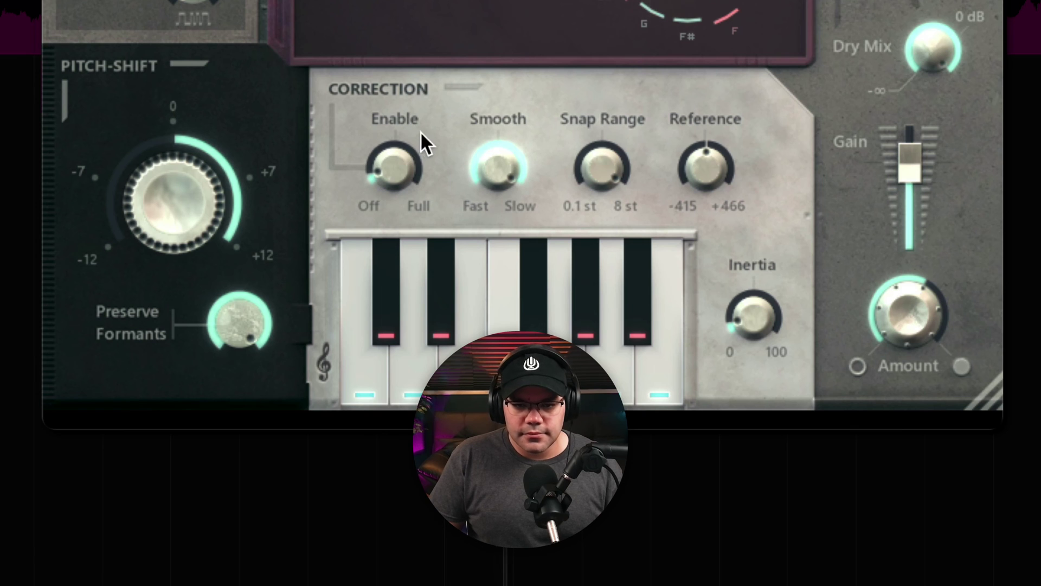
drag(407, 167, 421, 75)
drag(398, 146, 426, 84)
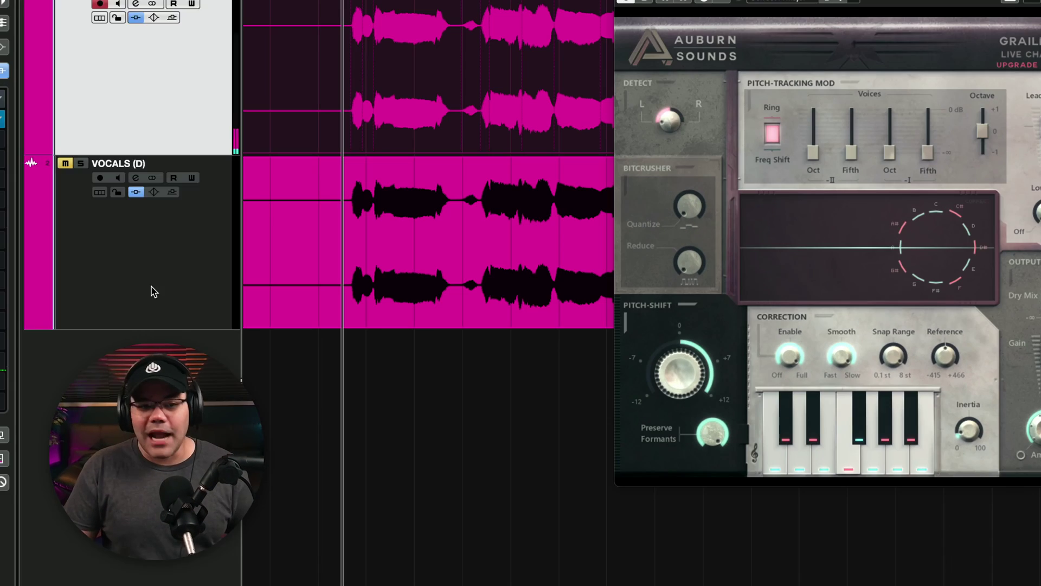
Step: Unmute VOCALS (D), check its Graillon 2 settings (-12 st, 40% amount), and close that window
click(114, 225)
click(66, 165)
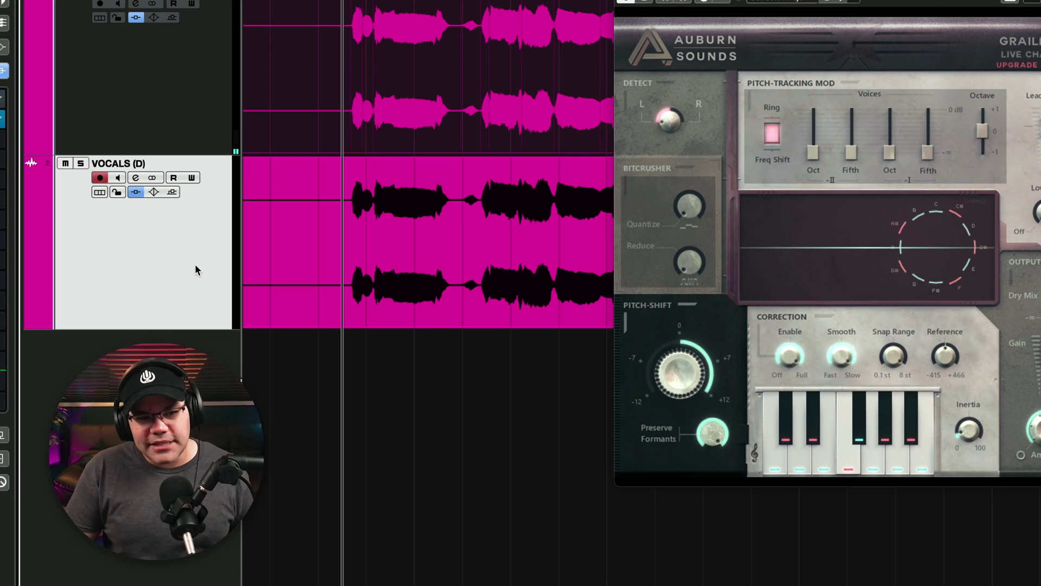
click(3, 124)
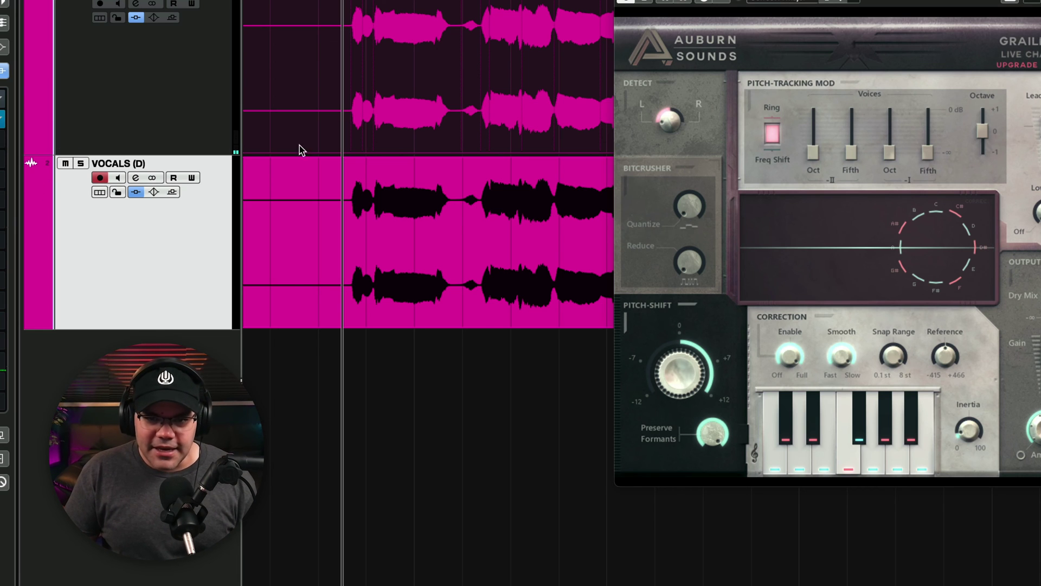
drag(804, 146, 536, 62)
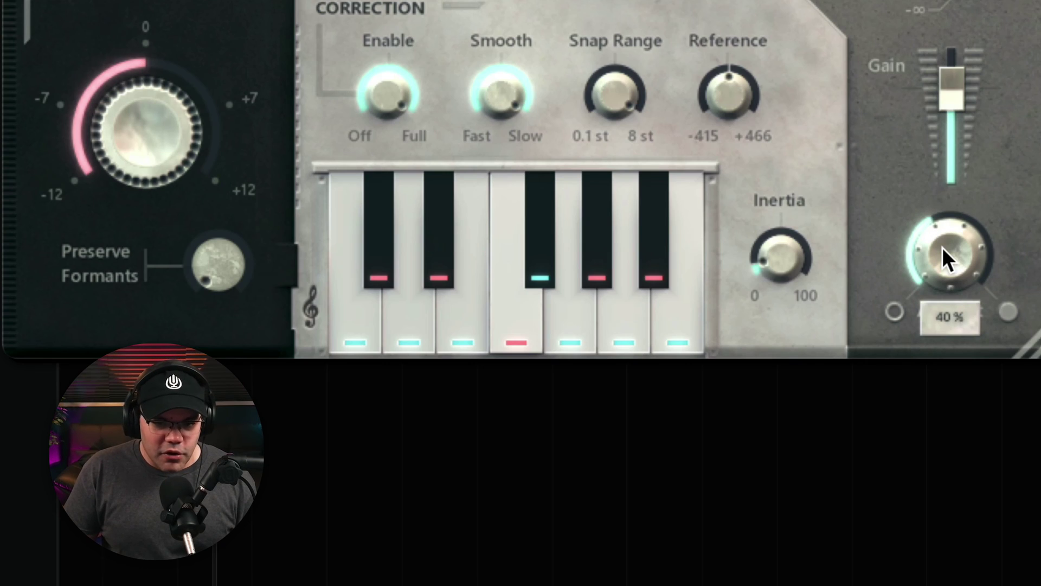
mouse_move(405, 501)
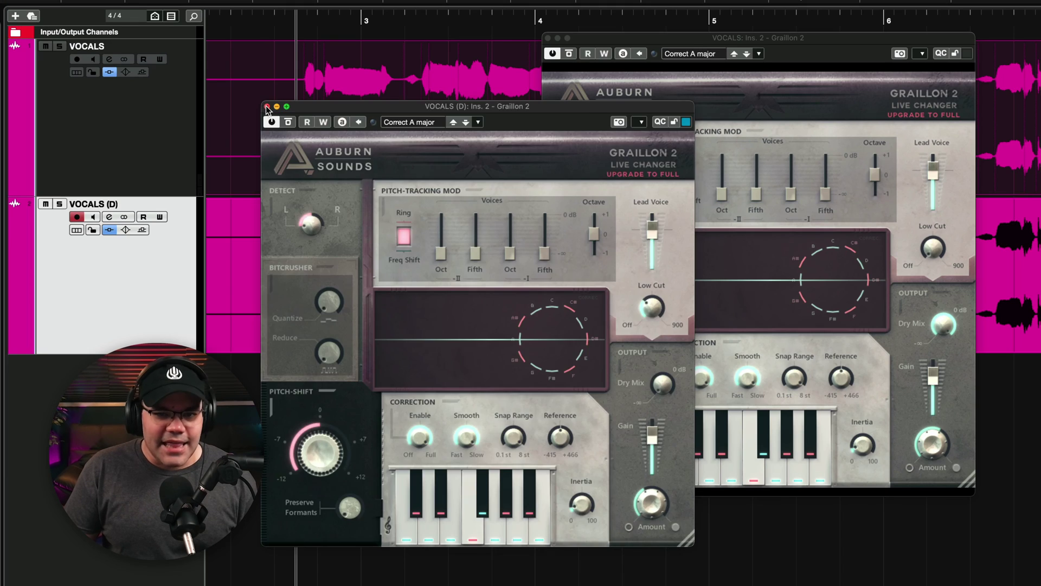
click(267, 108)
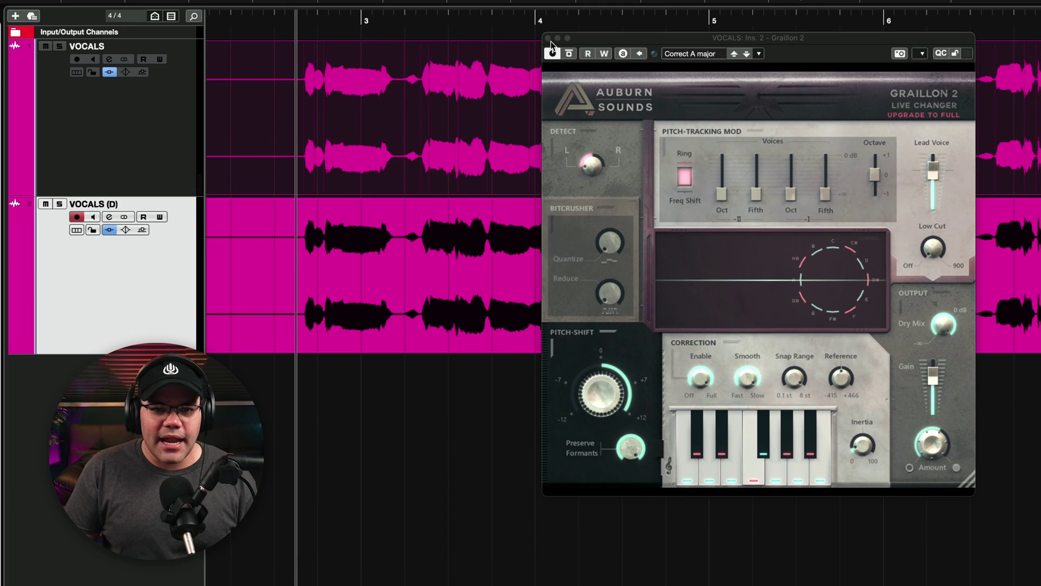
Step: Close the VOCALS Graillon 2 window and start playback of the vocal tracks
click(548, 38)
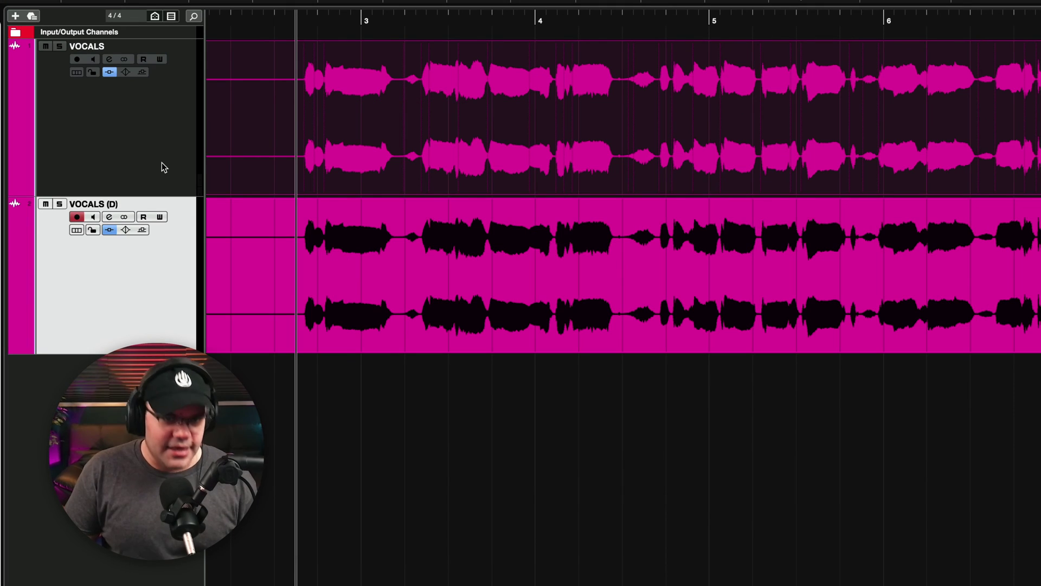
key(space)
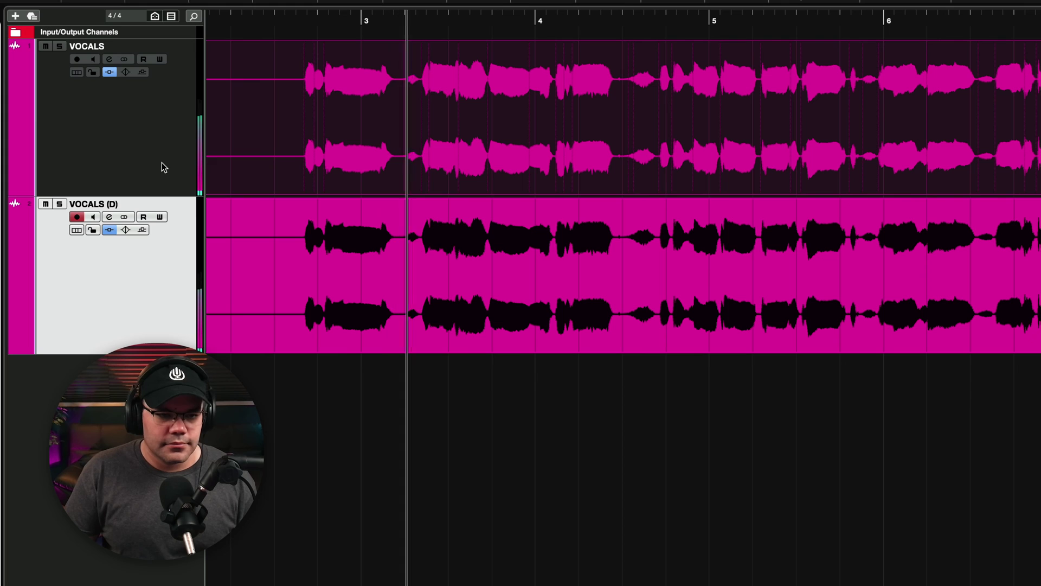